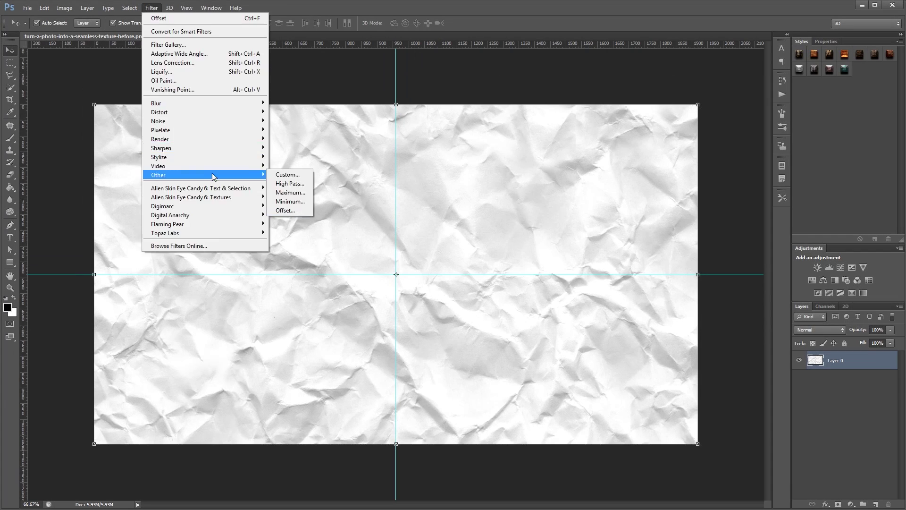
- Preview a wrap-around Offset filter on the crumpled paper photo
click(285, 210)
text(960)
key(Tab)
text(540)
click(463, 249)
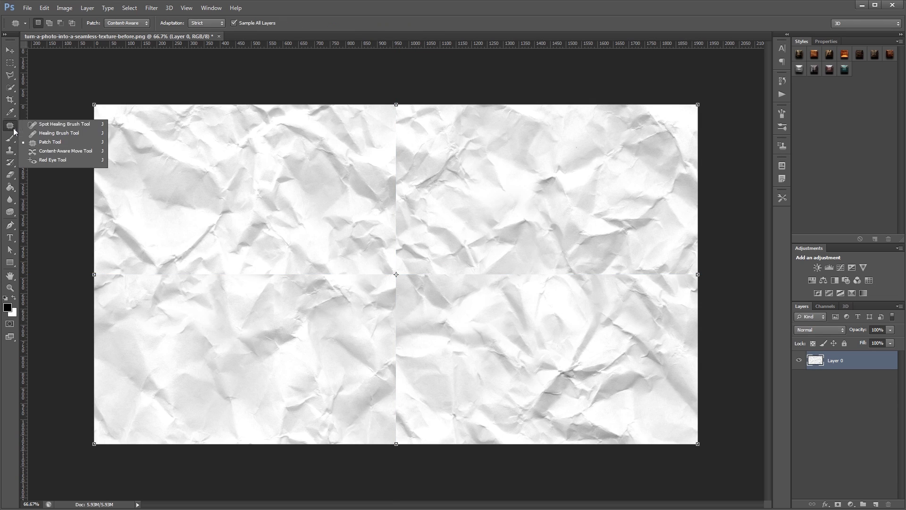
- Preview patching the top, centre and lower-right seams on a new layer with the Patch Tool
click(52, 121)
key(ctrl+shift+alt+n)
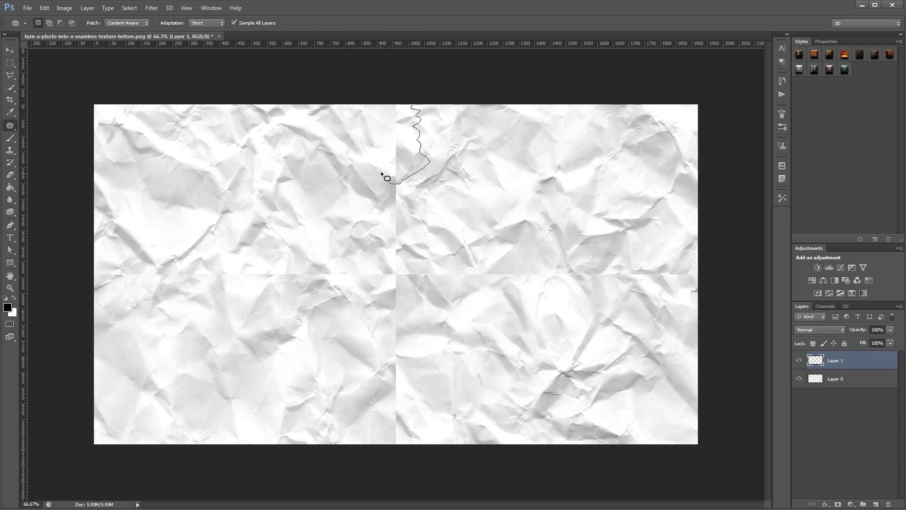
mouse_move(416, 106)
mouse_down()
mouse_move(397, 181)
mouse_move(404, 291)
mouse_up()
key(ctrl+d)
shift+drag(503, 312, 507, 332)
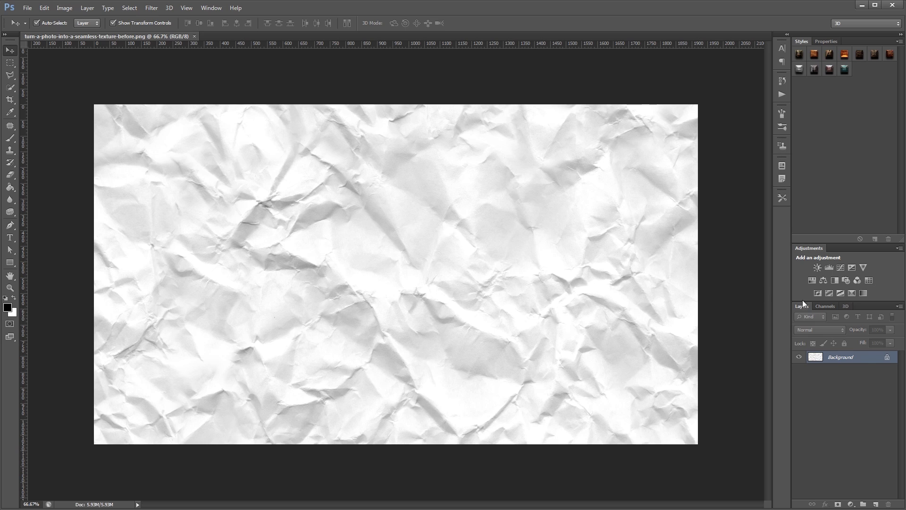
- Convert Background to Layer 0, add centre vertical and horizontal guides, and toggle rulers
double_click(866, 365)
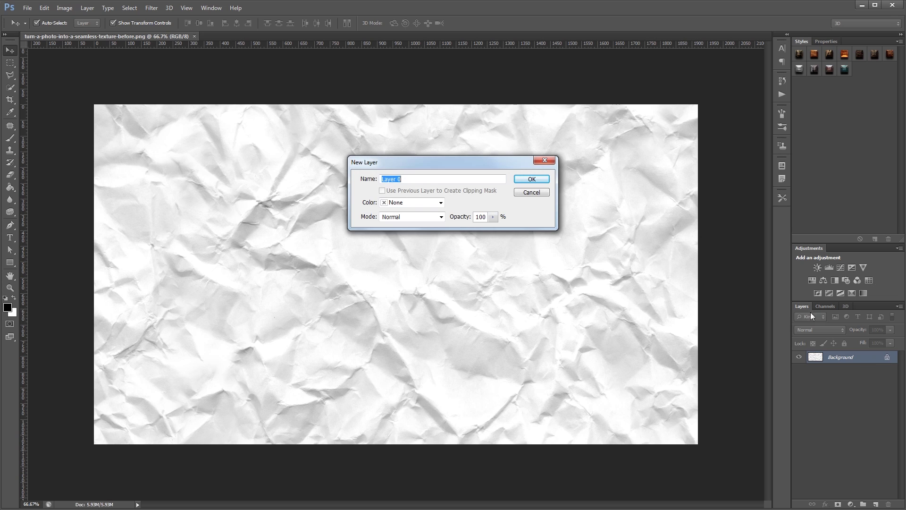
click(526, 179)
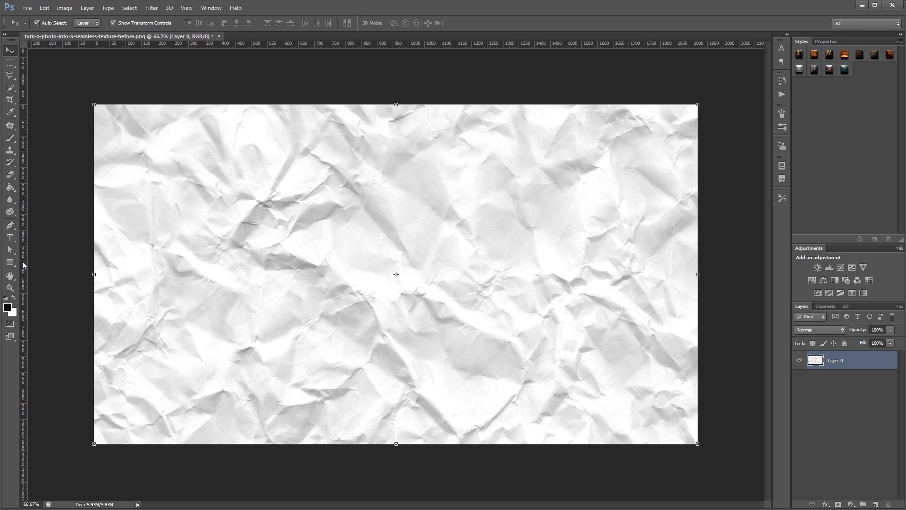
mouse_move(25, 267)
mouse_down()
mouse_move(169, 297)
mouse_move(396, 298)
mouse_up()
drag(457, 42, 462, 274)
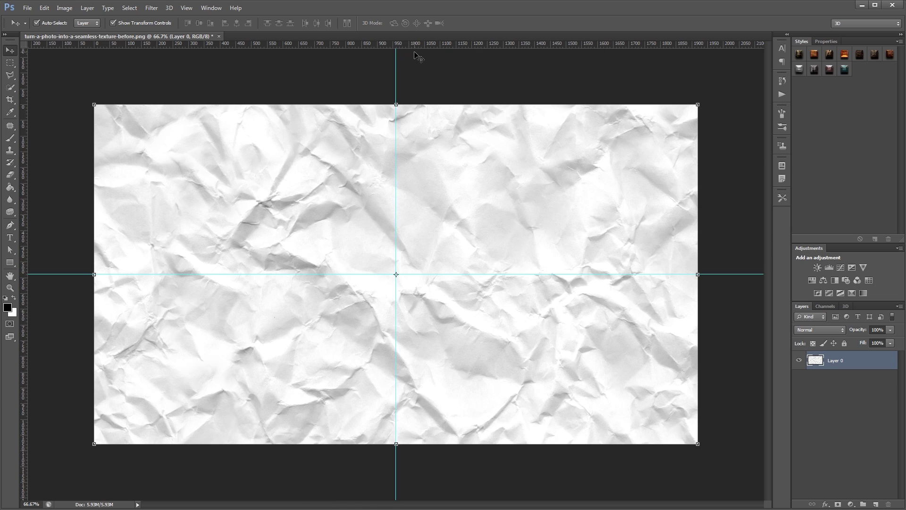
key(ctrl+r)
key(ctrl+r)
- Apply Filter > Other > Offset with +960 horizontal, +540 vertical and Wrap Around
click(151, 7)
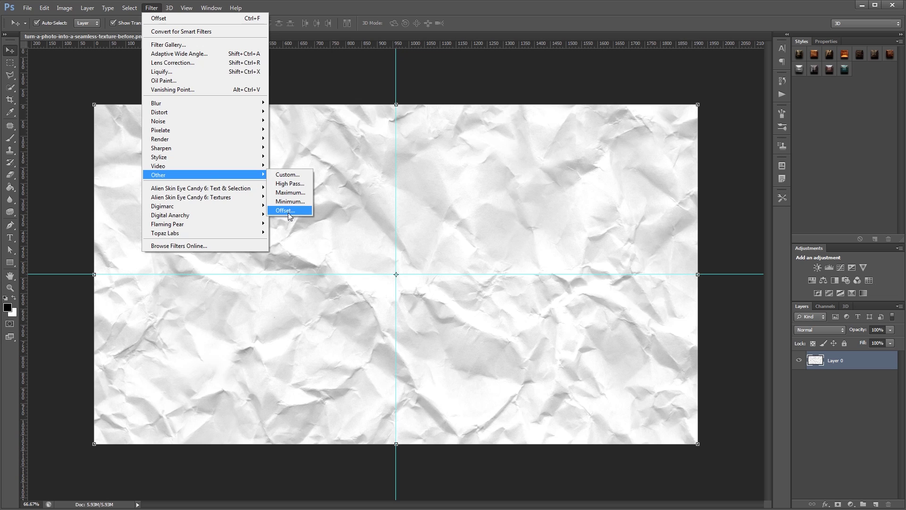
click(288, 213)
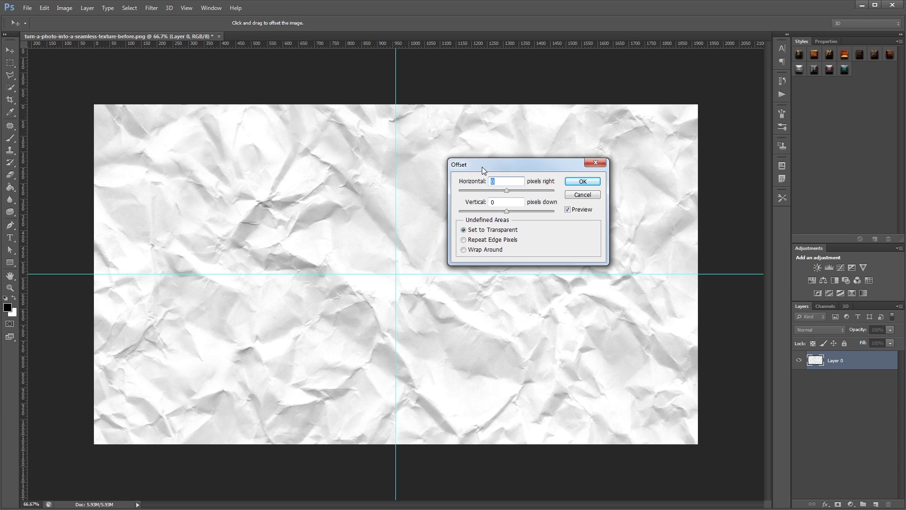
text(960)
key(Tab)
text(540)
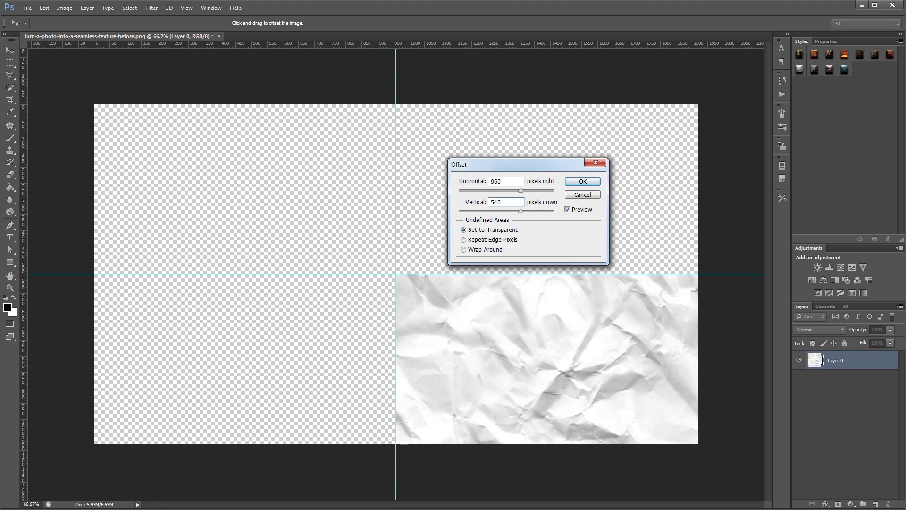
key(Tab)
click(464, 250)
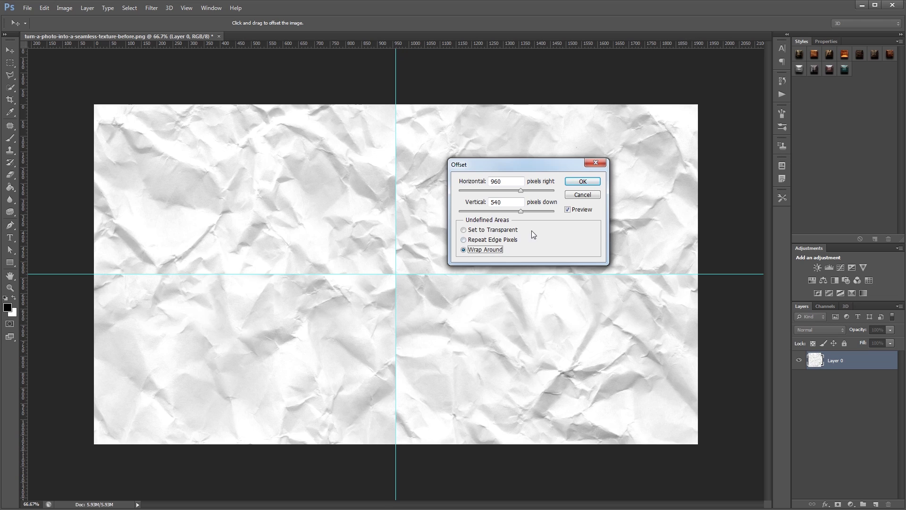
click(582, 182)
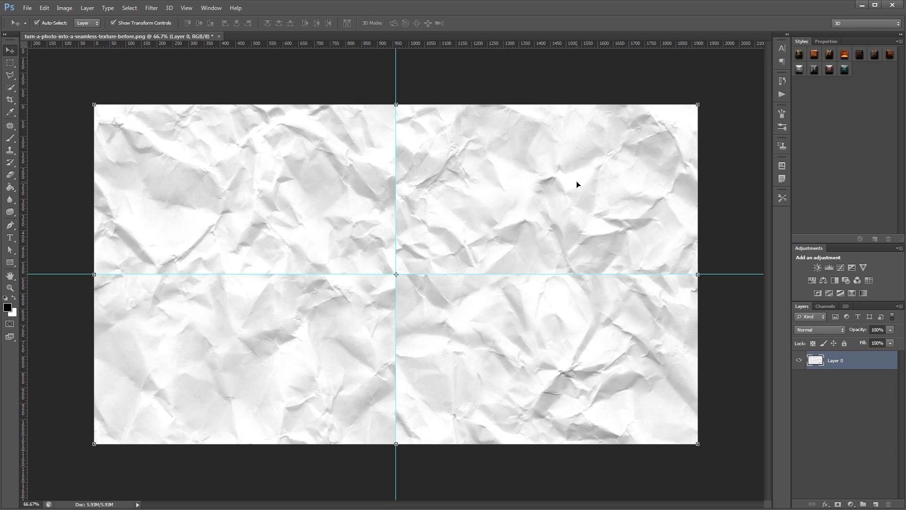
- Clear the centre guides and switch to the Patch Tool
key(ctrl+semicolon)
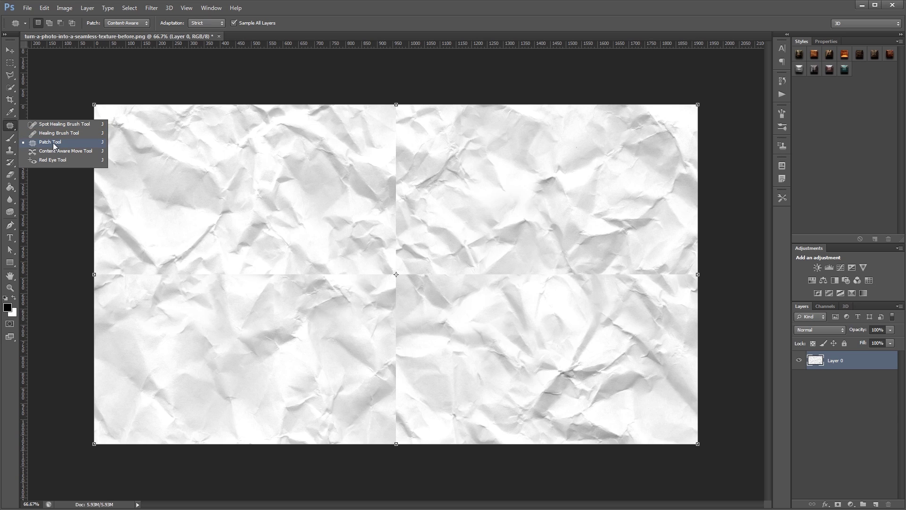
click(54, 143)
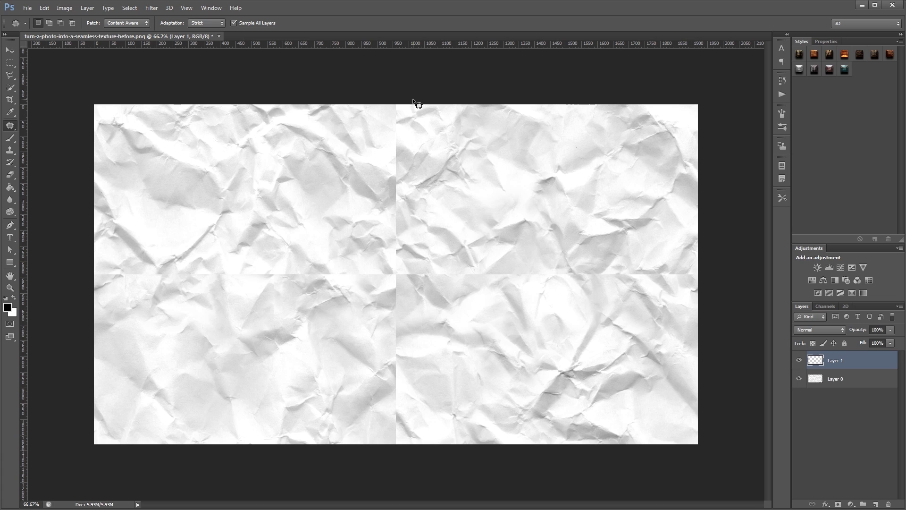
- Patch the top of the vertical seam with nearby texture, then outline the centre seam section
mouse_move(417, 106)
mouse_down()
mouse_move(417, 180)
mouse_move(398, 102)
mouse_up()
drag(398, 101, 412, 103)
drag(405, 141, 326, 383)
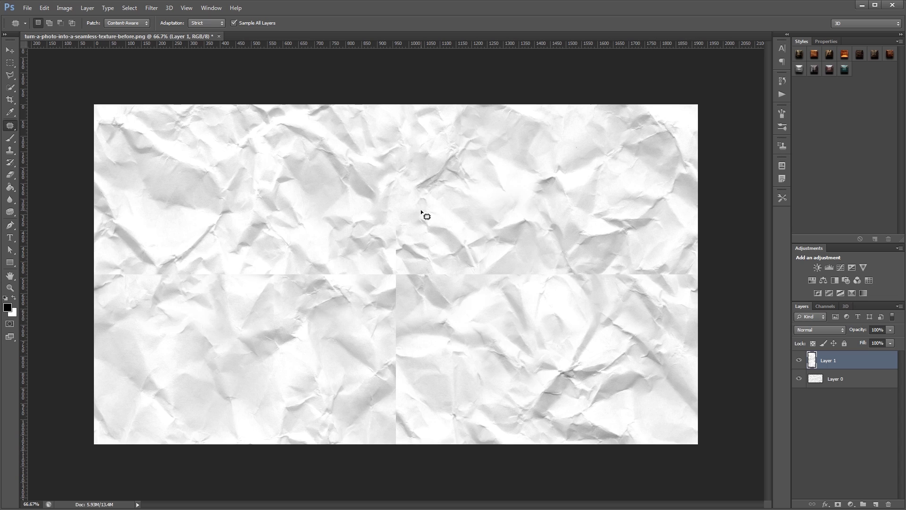
mouse_move(422, 211)
mouse_down()
mouse_move(428, 275)
mouse_move(387, 217)
mouse_up()
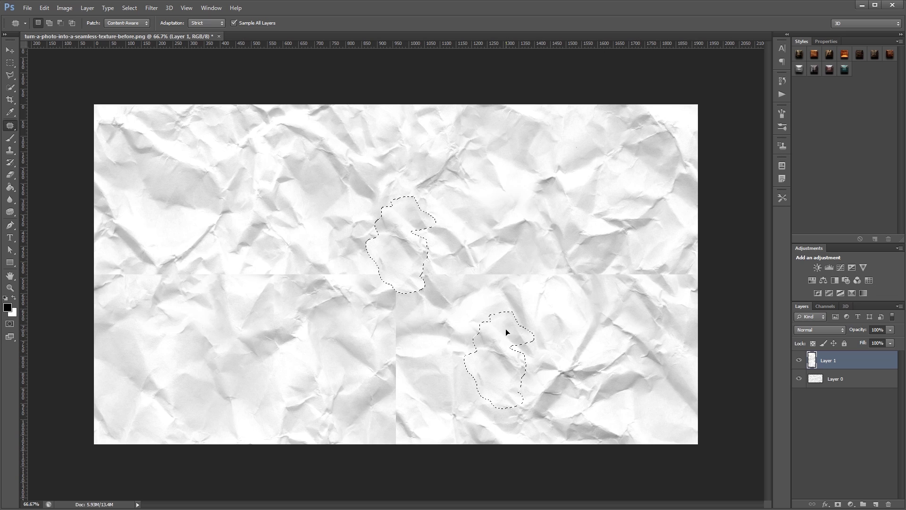
- Patch the lower-centre, centre and bottom-centre seam sections, deselecting after each
key(ctrl+d)
mouse_move(424, 270)
mouse_down()
mouse_move(376, 325)
mouse_move(262, 181)
mouse_up()
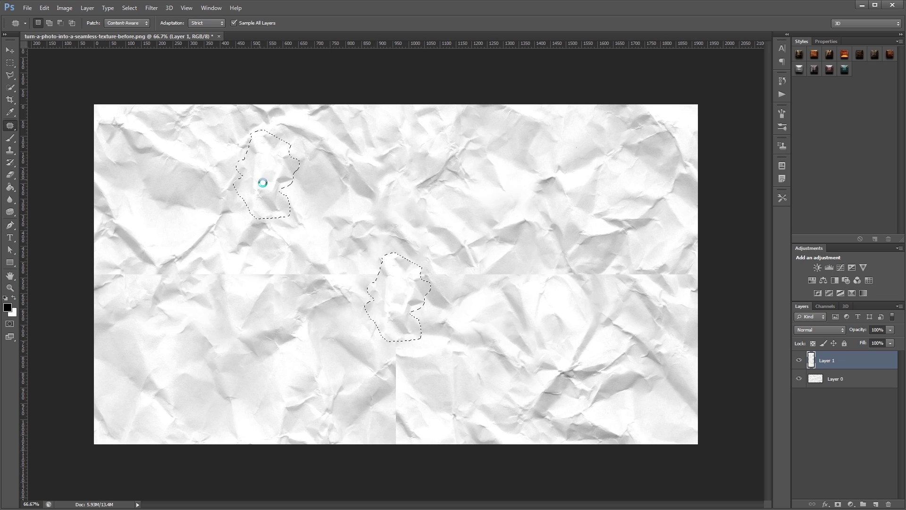
key(ctrl+d)
drag(404, 341, 396, 333)
key(ctrl+d)
drag(412, 366, 403, 372)
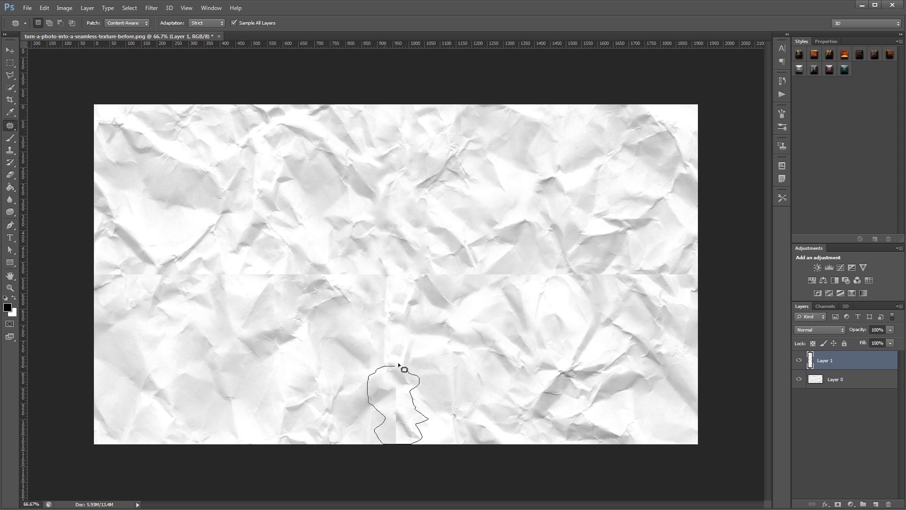
key(ctrl+d)
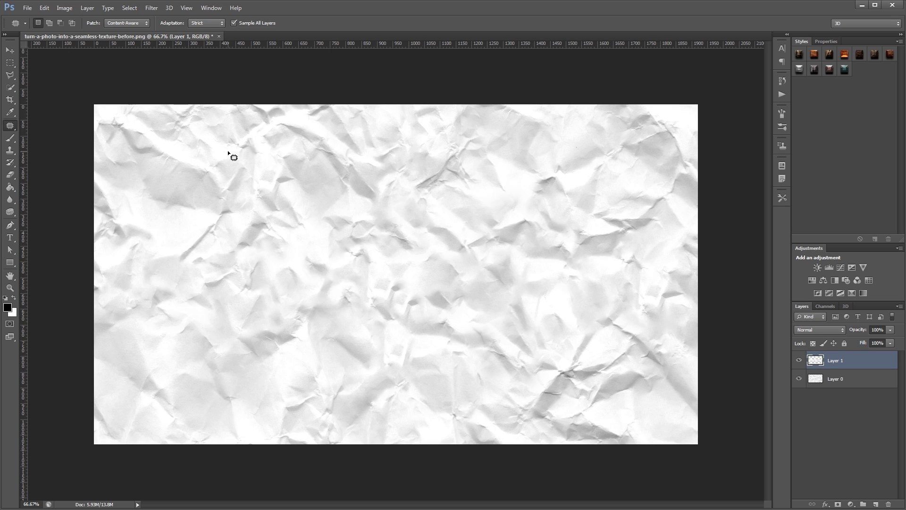
- Flatten the patched layers into one background and reopen Filter > Other > Offset
right_click(851, 363)
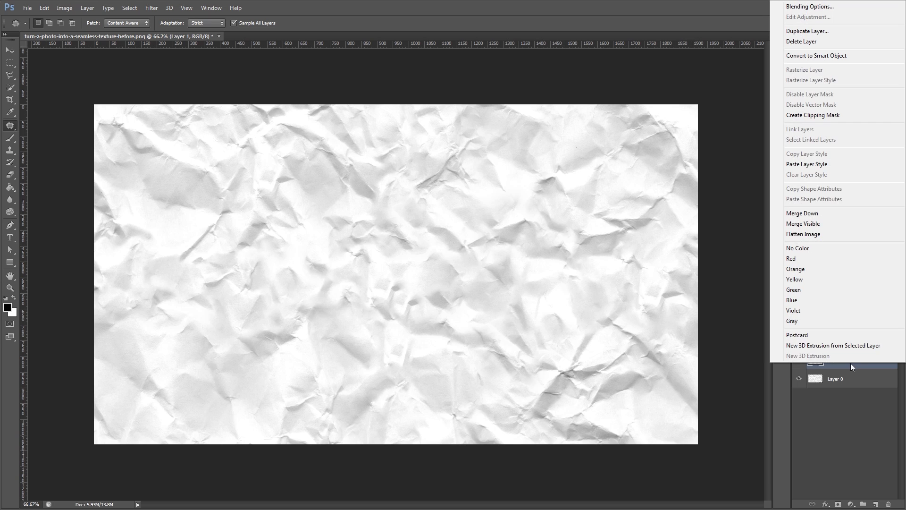
click(816, 235)
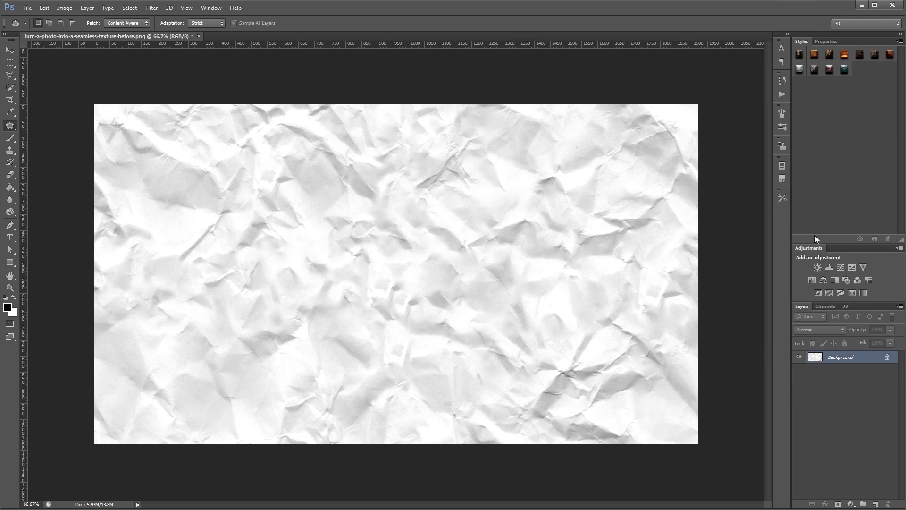
click(151, 8)
mouse_move(159, 175)
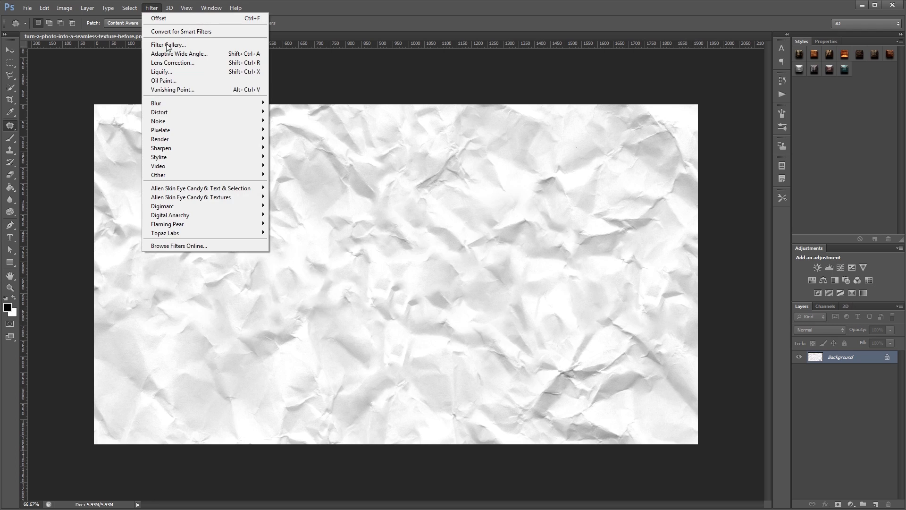
click(286, 211)
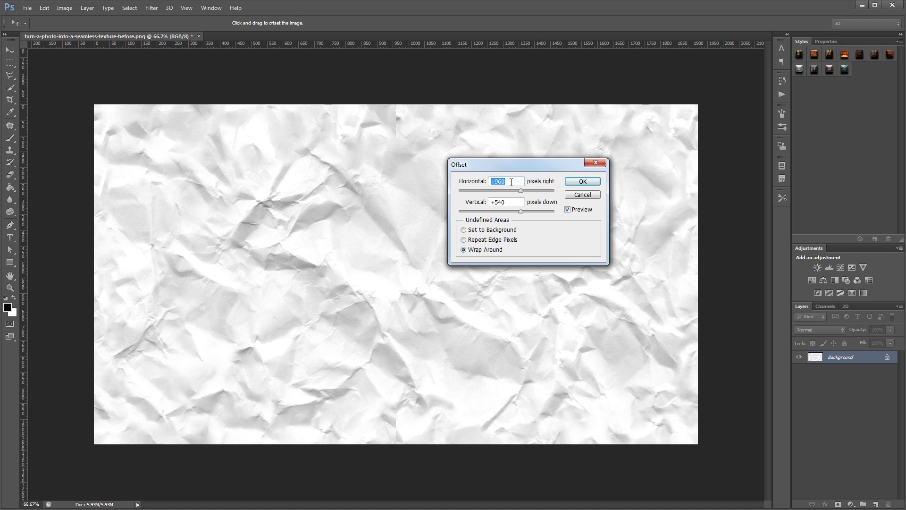
- Confirm the second offset of 960 px right and 540 px down with Wrap Around
click(582, 182)
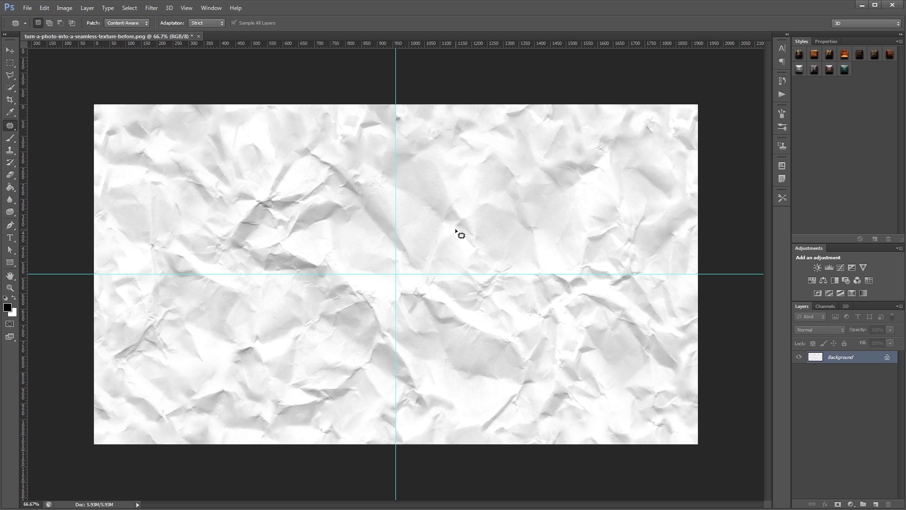
scroll(388, 90, up, 3)
scroll(389, 90, up, 3)
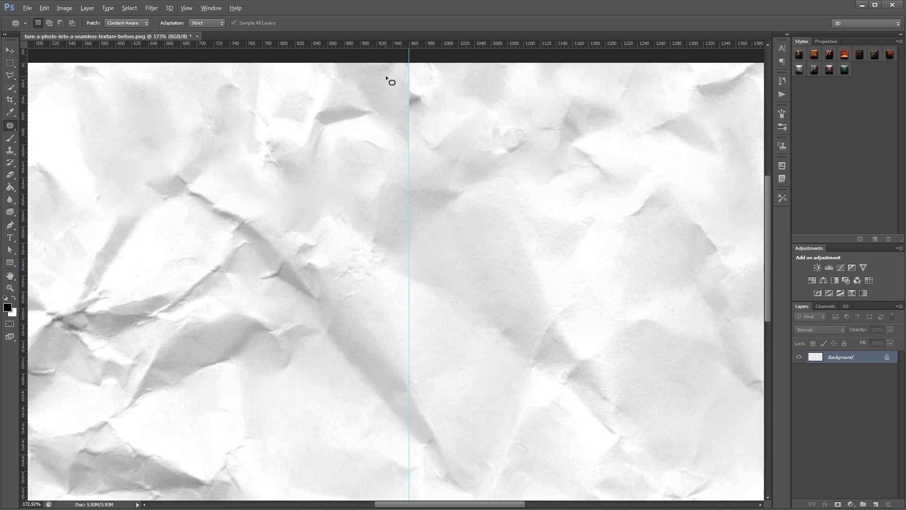
- Pan to the top of the vertical seam at 173% zoom and hide the guides
drag(418, 100, 423, 276)
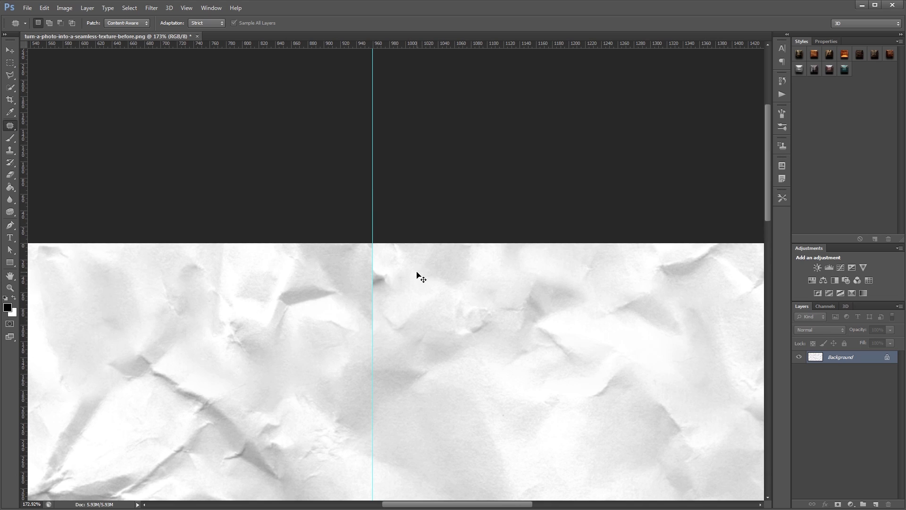
key(ctrl+semicolon)
- Patch the remaining seam spots near the top and left edge, then fit the image to the window
mouse_move(384, 242)
mouse_down()
mouse_move(357, 341)
mouse_move(323, 268)
mouse_move(271, 280)
mouse_move(88, 273)
mouse_up()
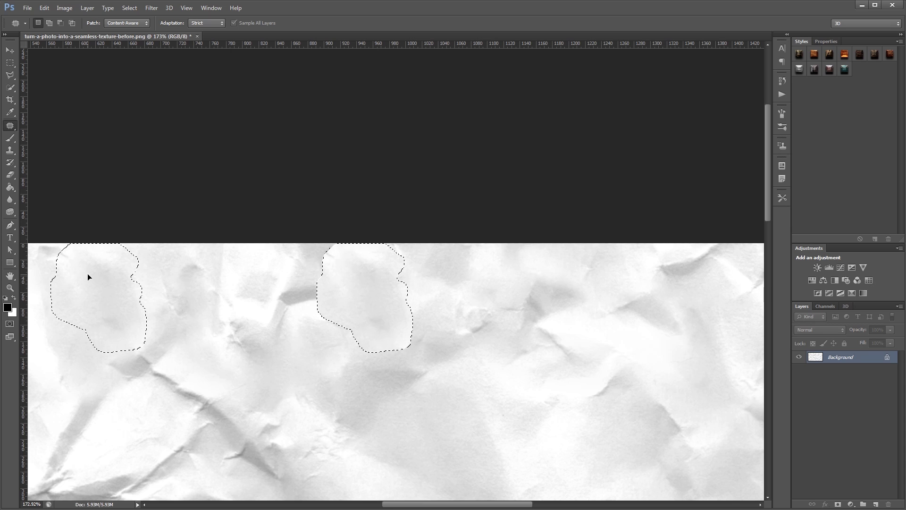
key(ctrl+d)
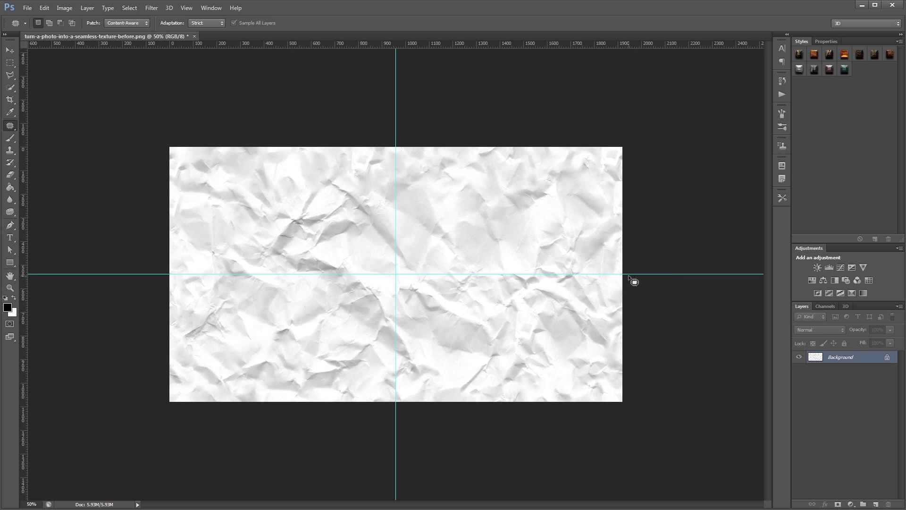
scroll(631, 278, up, 3)
drag(662, 274, 430, 287)
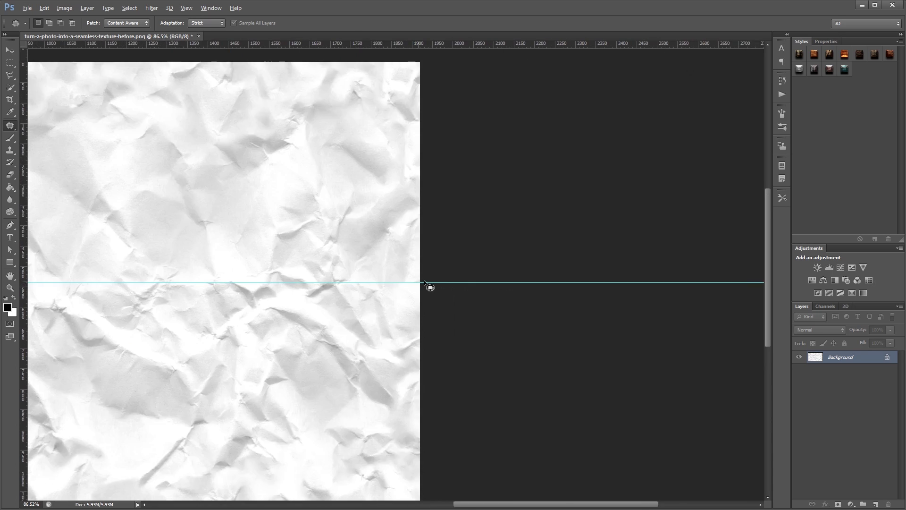
scroll(413, 278, up, 5)
drag(354, 341, 474, 203)
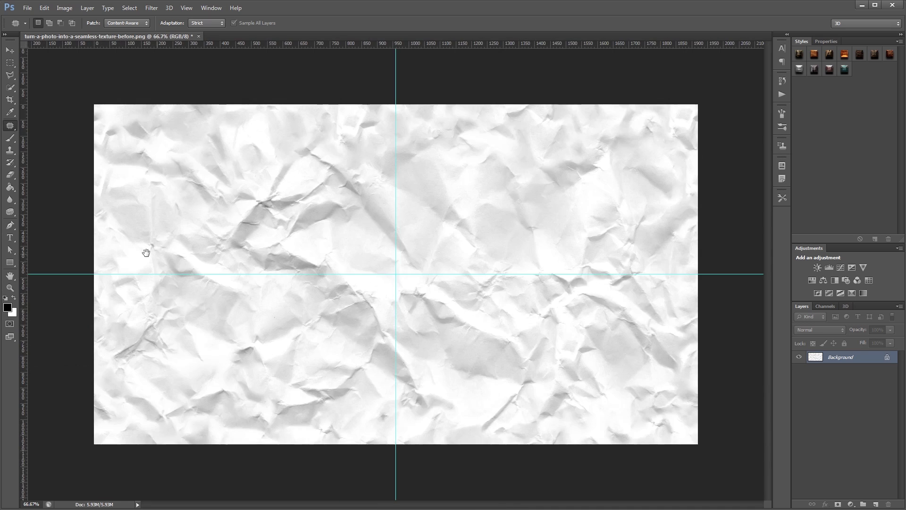
scroll(147, 253, up, 5)
drag(277, 311, 268, 312)
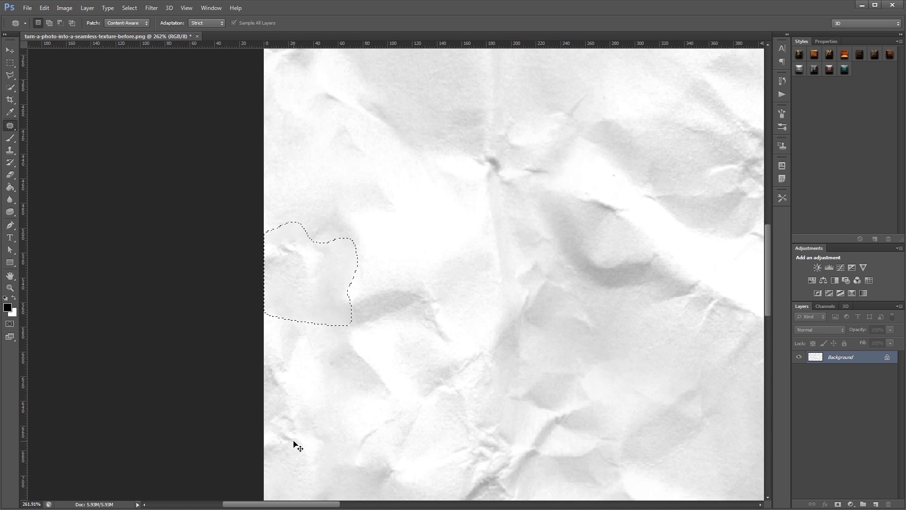
key(ctrl+0)
- Copy the entire texture and create a new blank document sized from the copy
key(v)
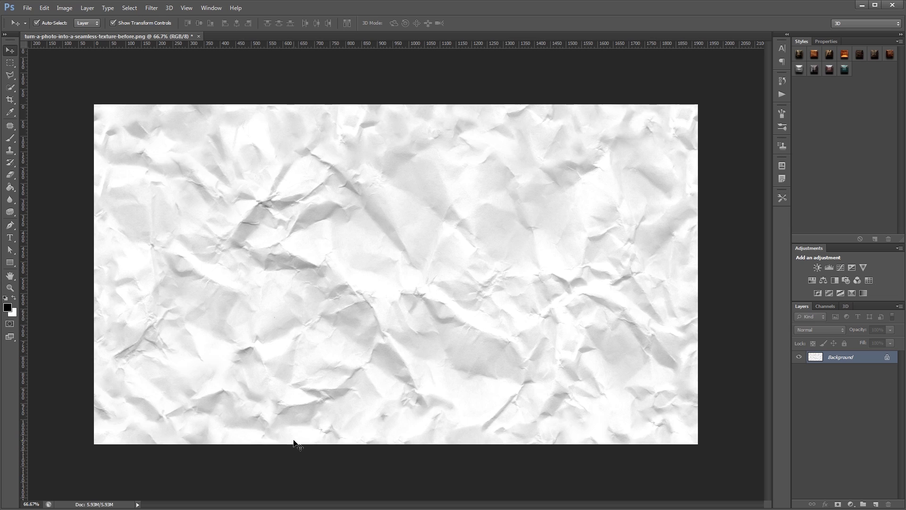
key(ctrl+a)
key(ctrl+t)
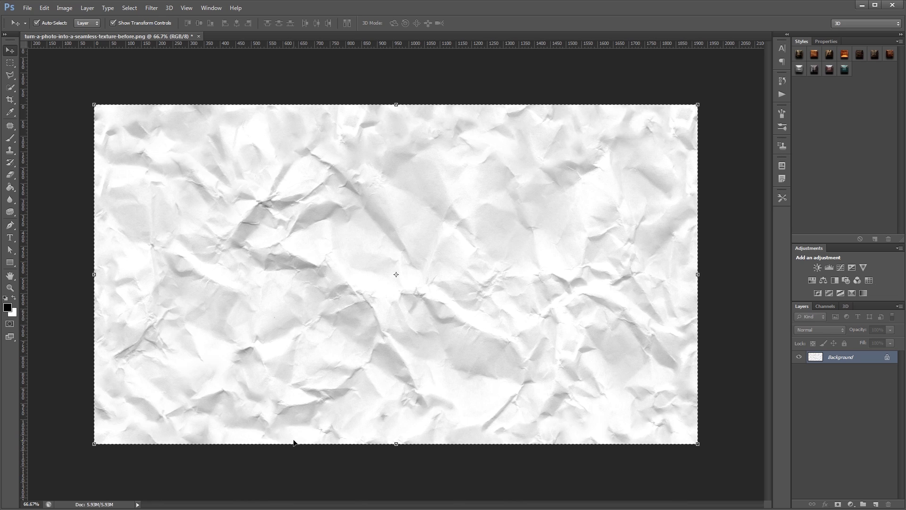
key(ctrl+n)
key(Return)
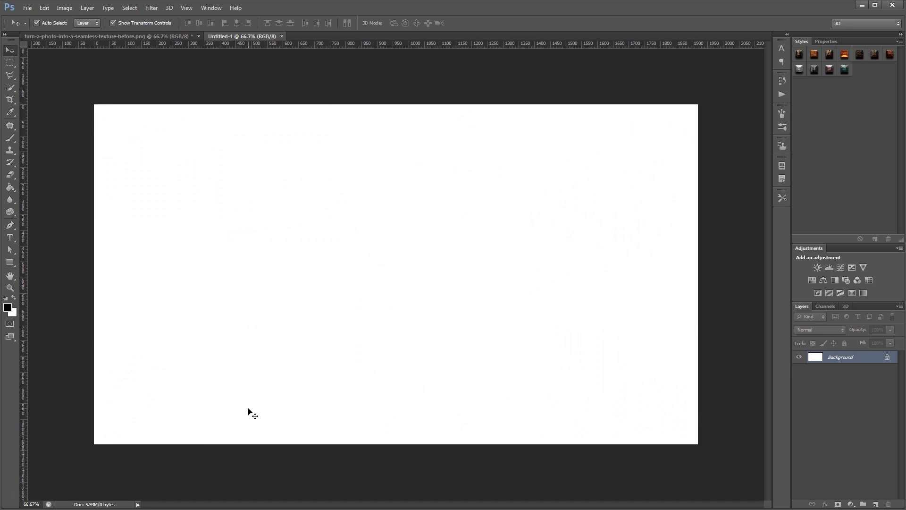
- Resize the new document to 2160 px tall and zoom out to fit it
key(ctrl+alt+i)
key(Tab)
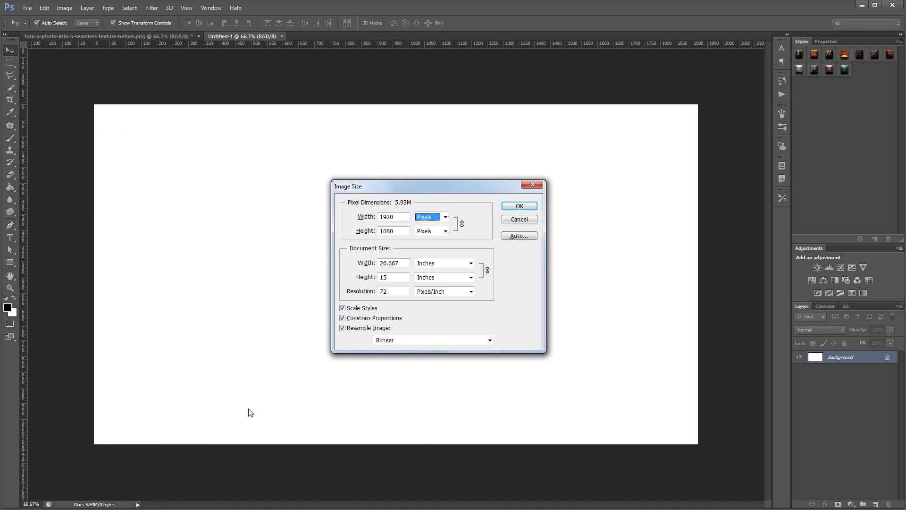
key(Tab)
text(2160)
key(Return)
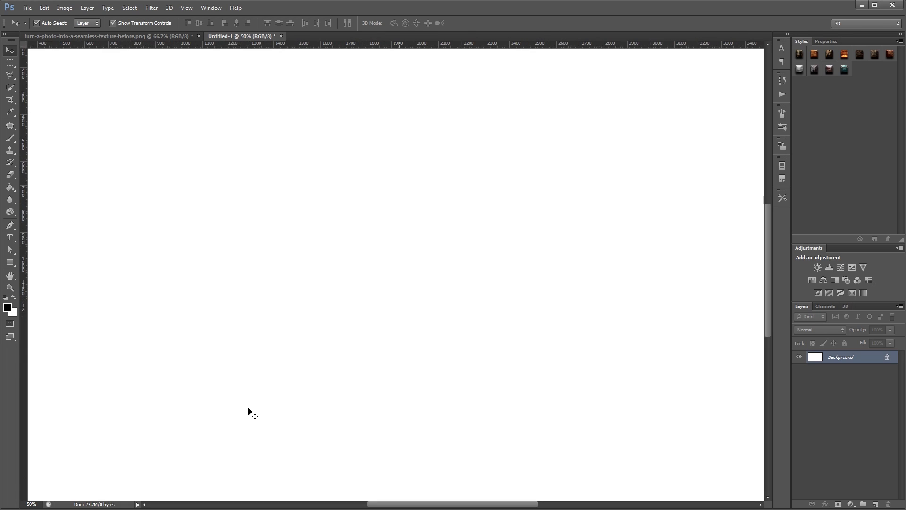
key(ctrl+minus)
- Paste four texture copies, drag each into its own corner, then deselect the layers
key(ctrl+v)
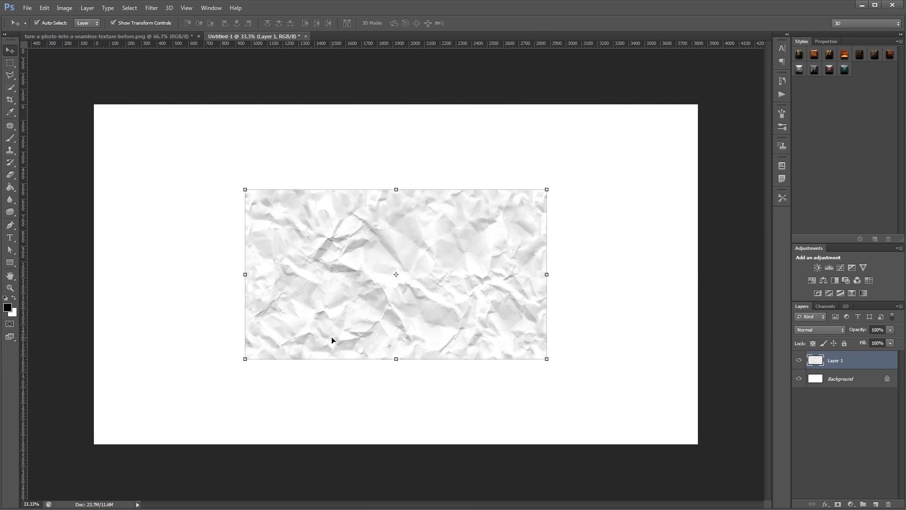
drag(483, 255, 338, 171)
key(ctrl+v)
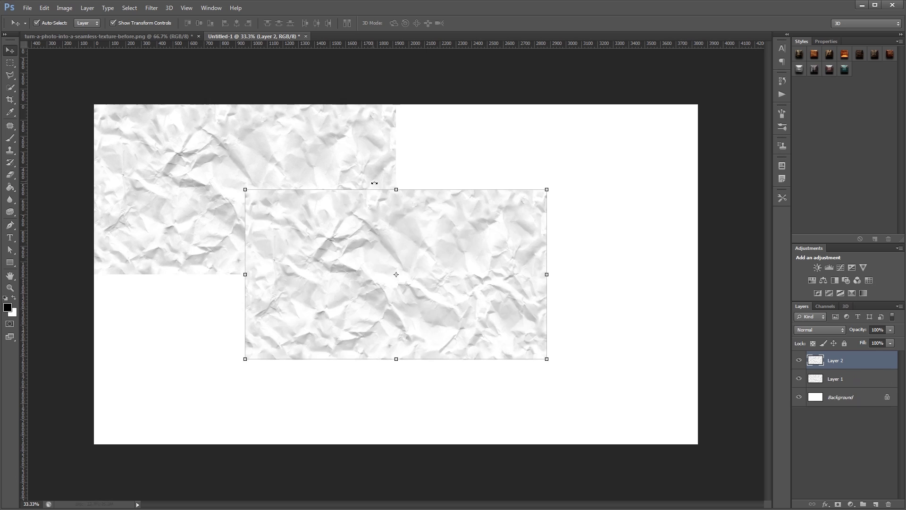
mouse_move(373, 220)
mouse_down()
mouse_move(464, 219)
mouse_move(502, 148)
mouse_up()
key(ctrl+v)
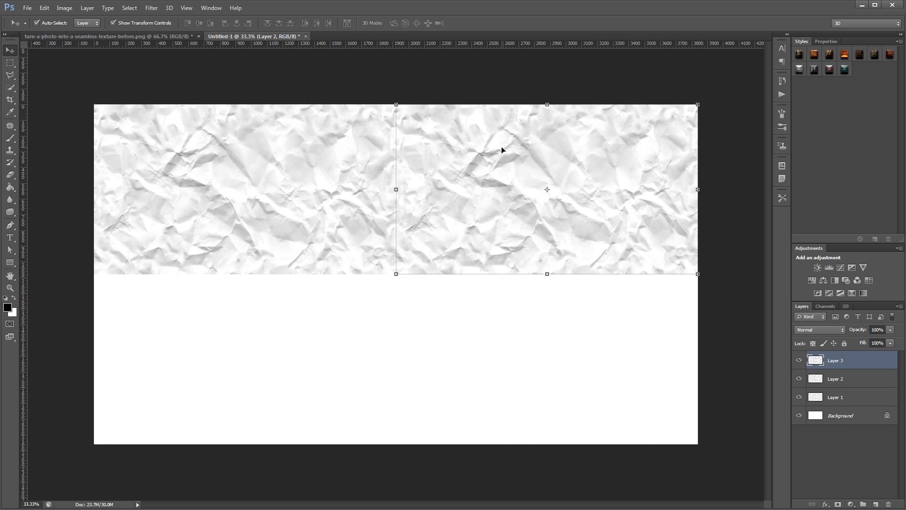
drag(501, 213, 595, 333)
key(ctrl+v)
drag(404, 273, 347, 302)
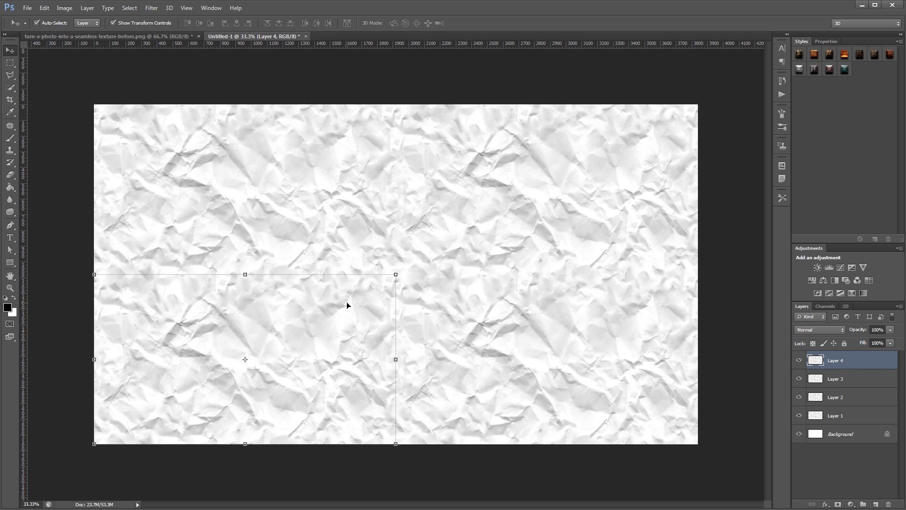
click(388, 73)
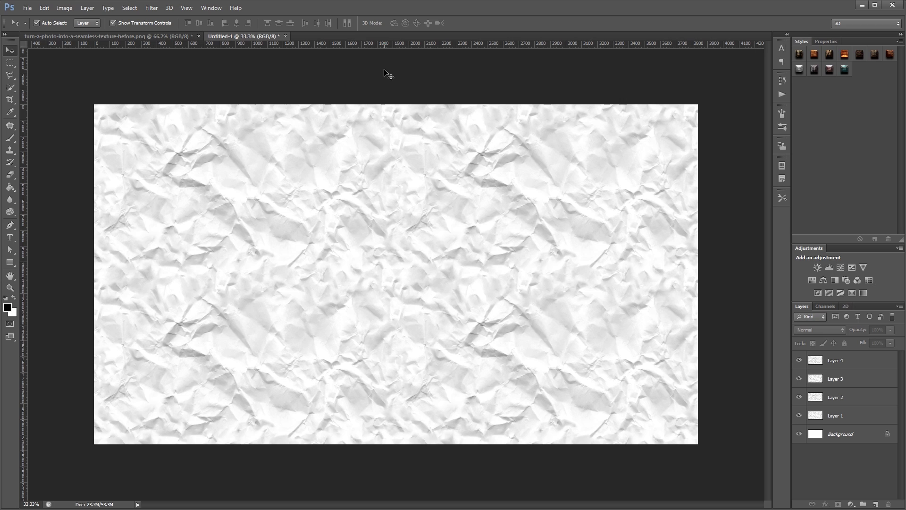
- Close the tiled test without saving and define the texture as a pattern
key(ctrl+w)
key(n)
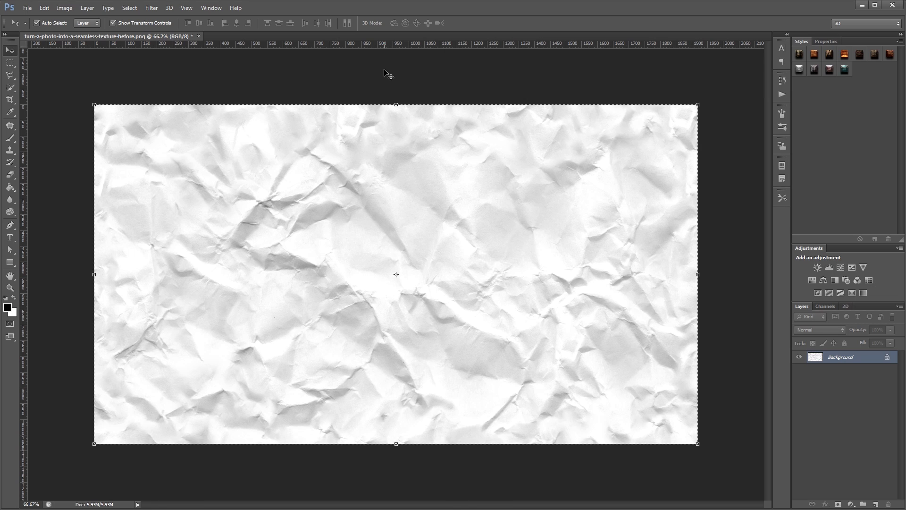
click(44, 8)
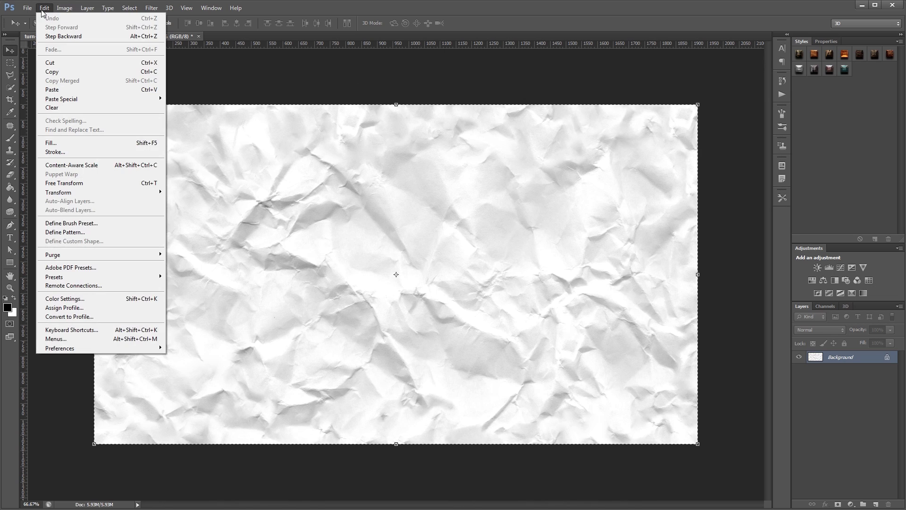
click(102, 232)
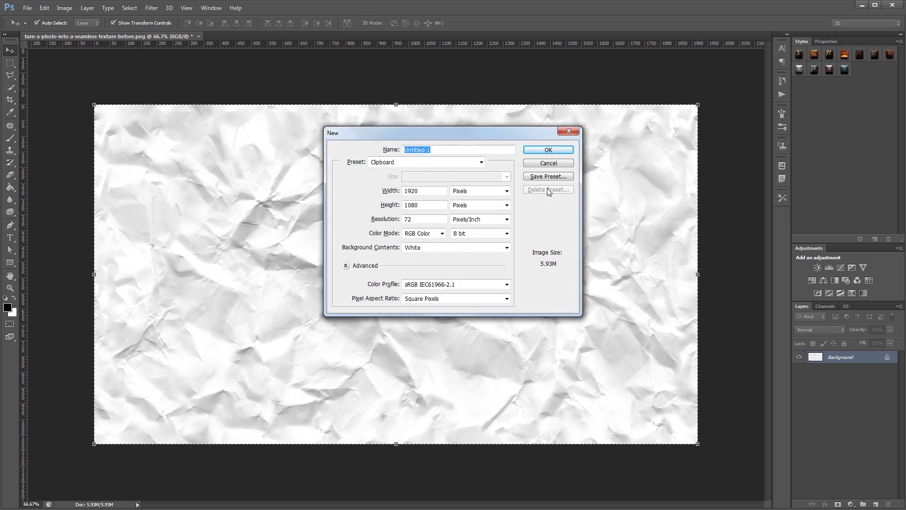
- Create a new 1920×1080 document and convert its background into Layer 0
key(Return)
double_click(842, 358)
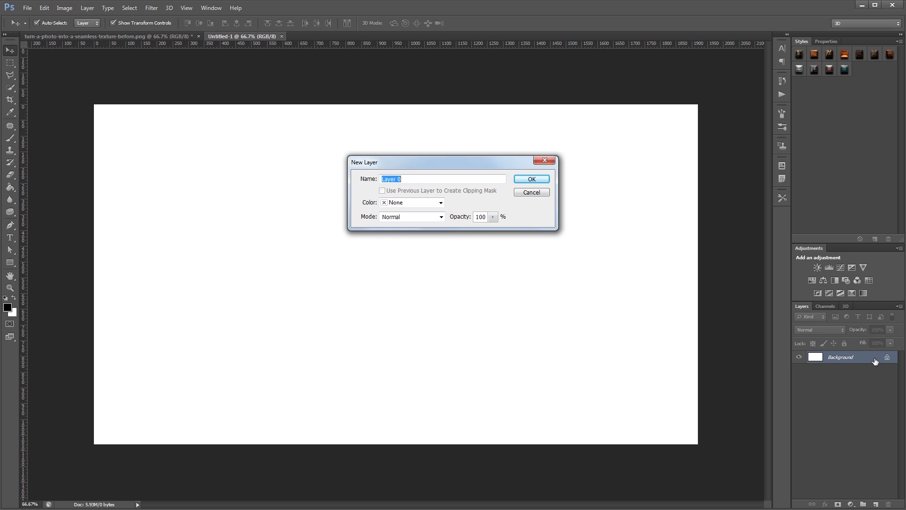
key(Return)
click(865, 362)
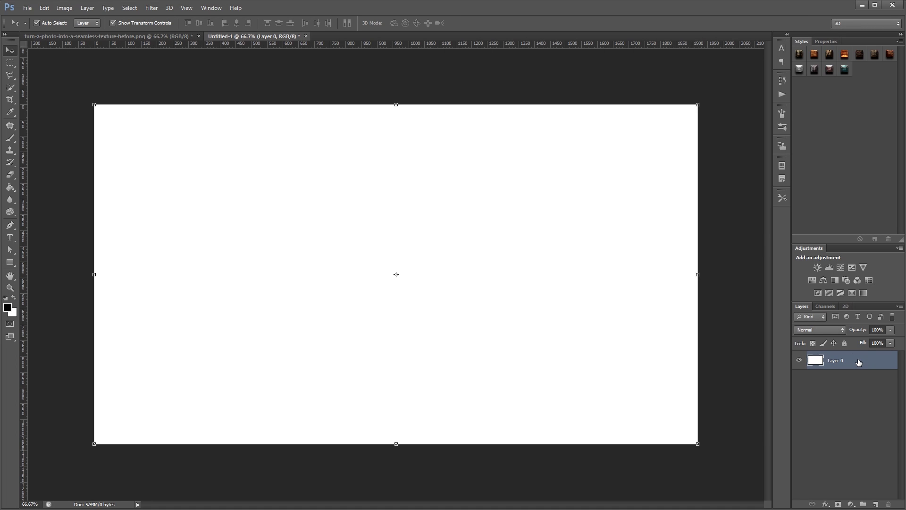
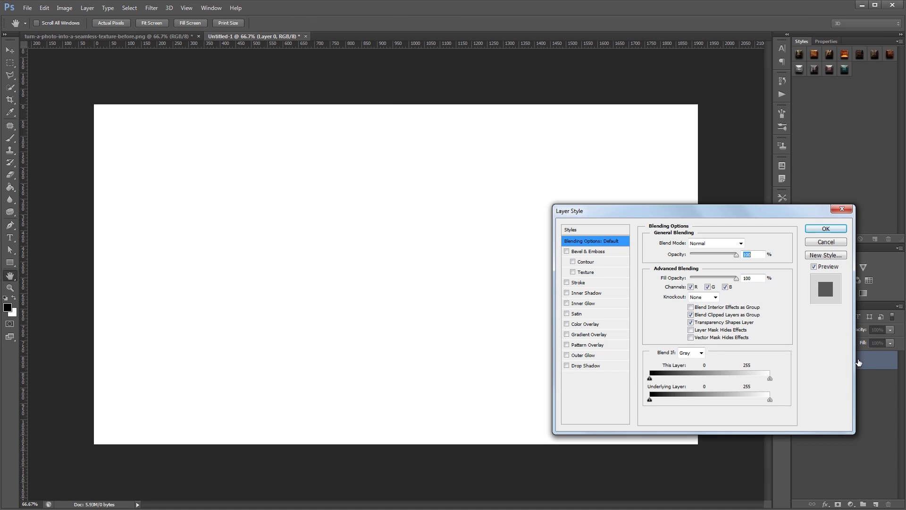
- Add a Pattern Overlay using the crumpled paper pattern, scaled down and repositioned on the canvas
click(587, 345)
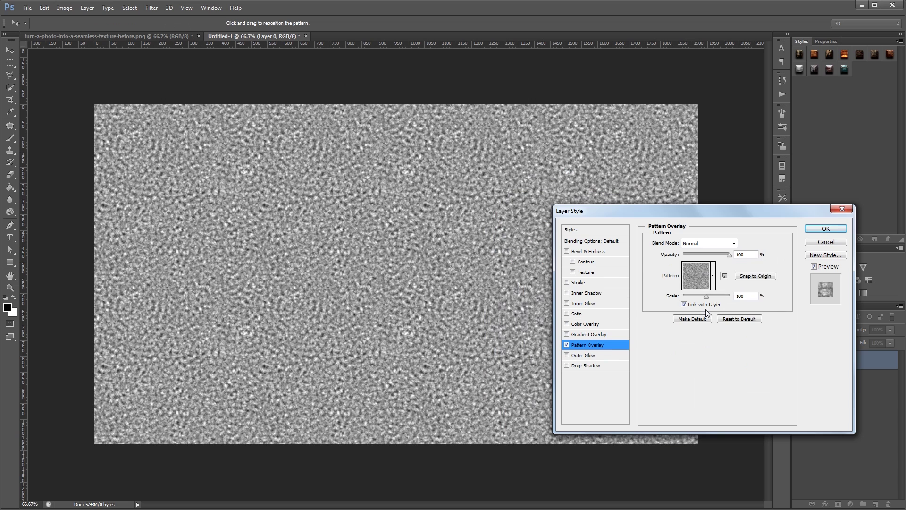
click(714, 275)
scroll(701, 368, down, 1)
click(647, 439)
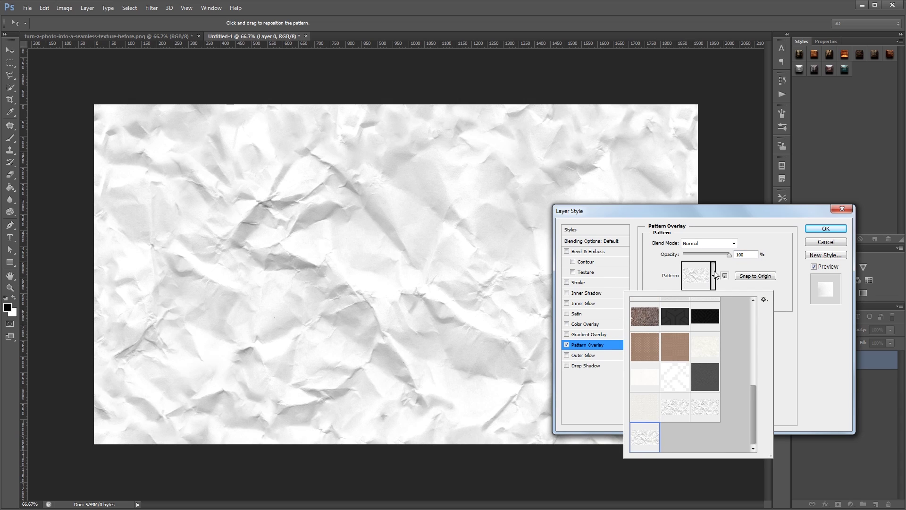
click(714, 274)
drag(229, 220, 411, 307)
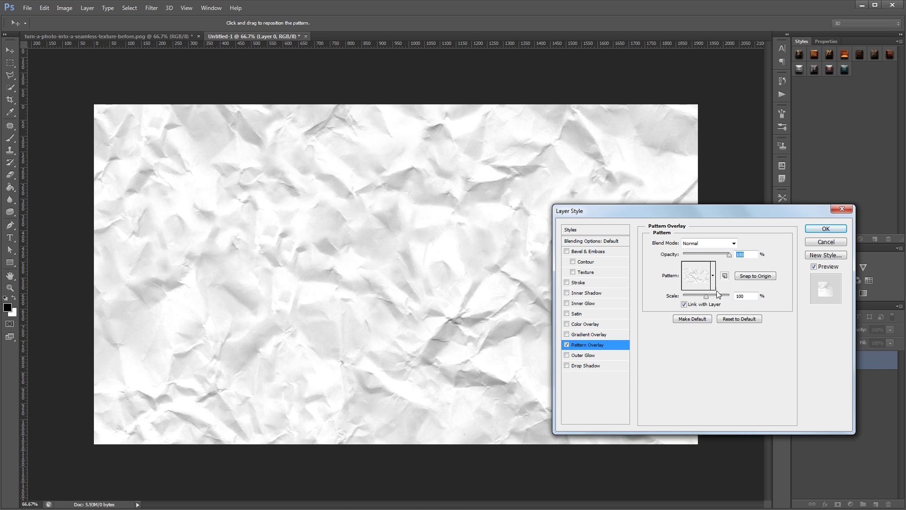
drag(718, 295, 703, 296)
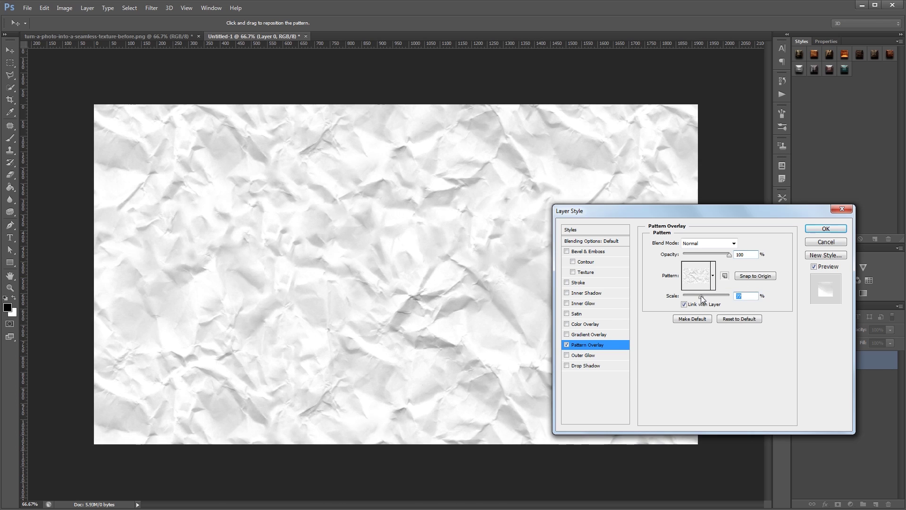
drag(227, 217, 404, 308)
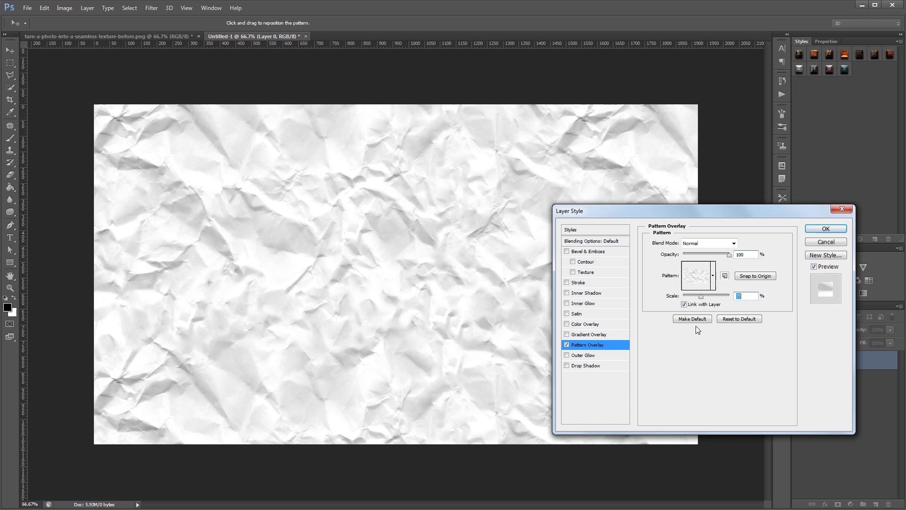
click(826, 229)
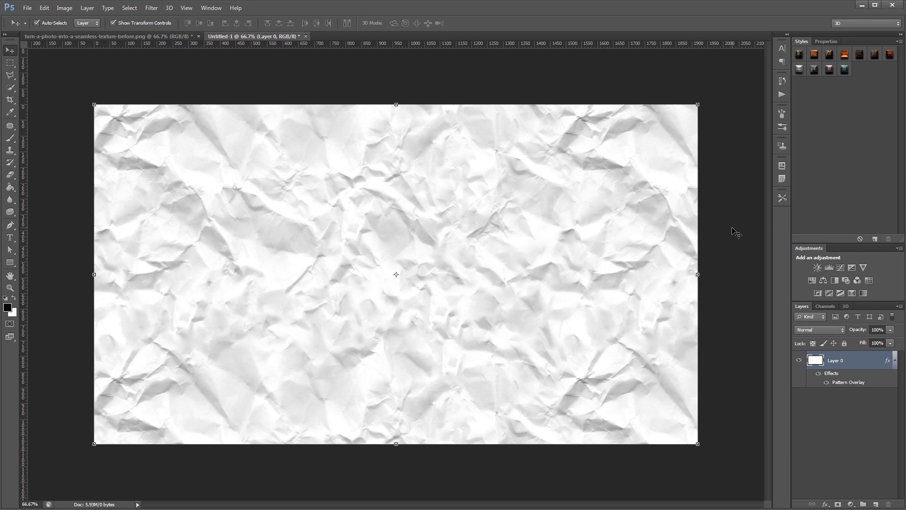